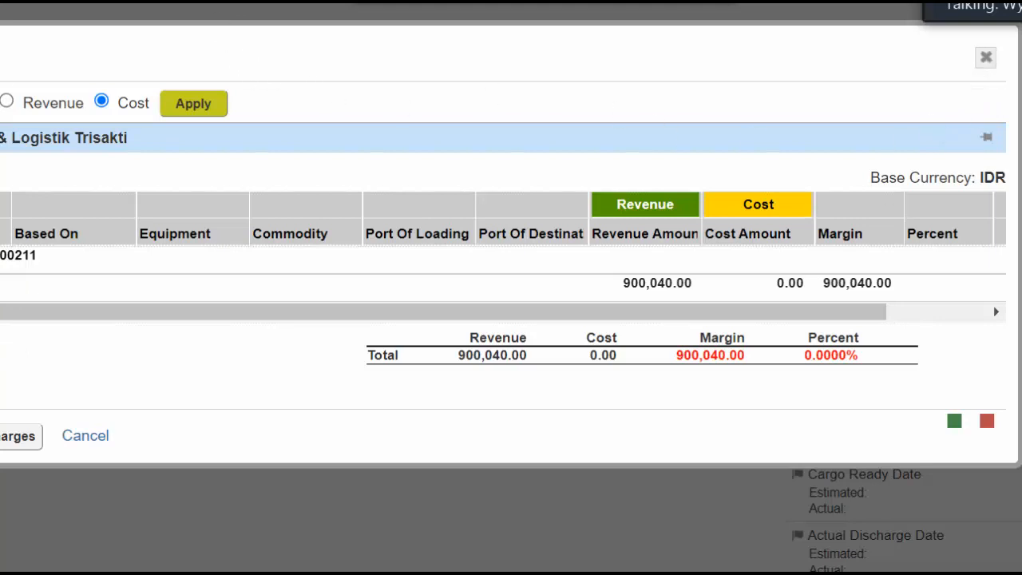
Switch to PowerPoint and add a new slide after "Analisa Margin" titled "Buat invoice"
click(583, 533)
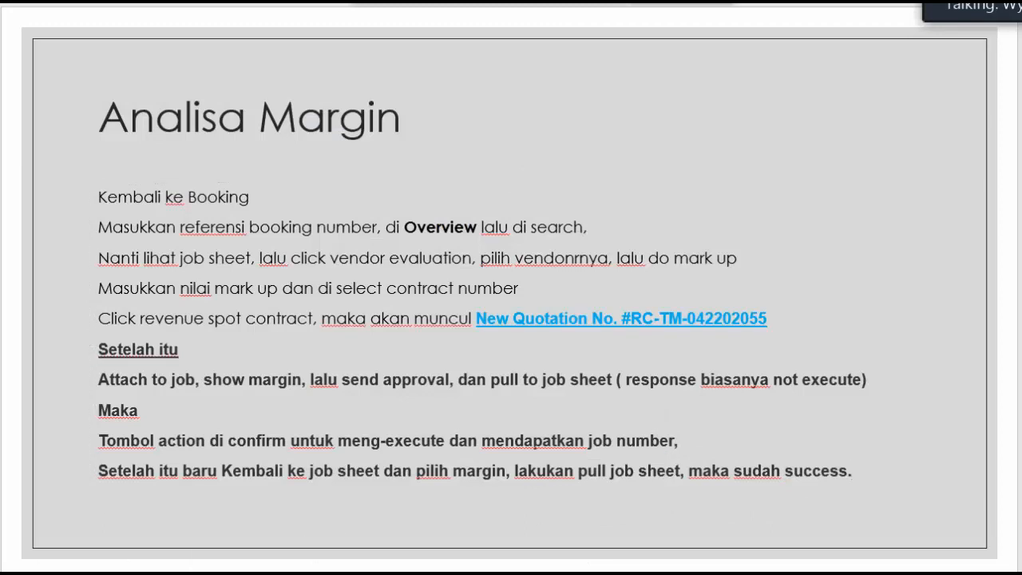
key(ctrl+m)
click(115, 142)
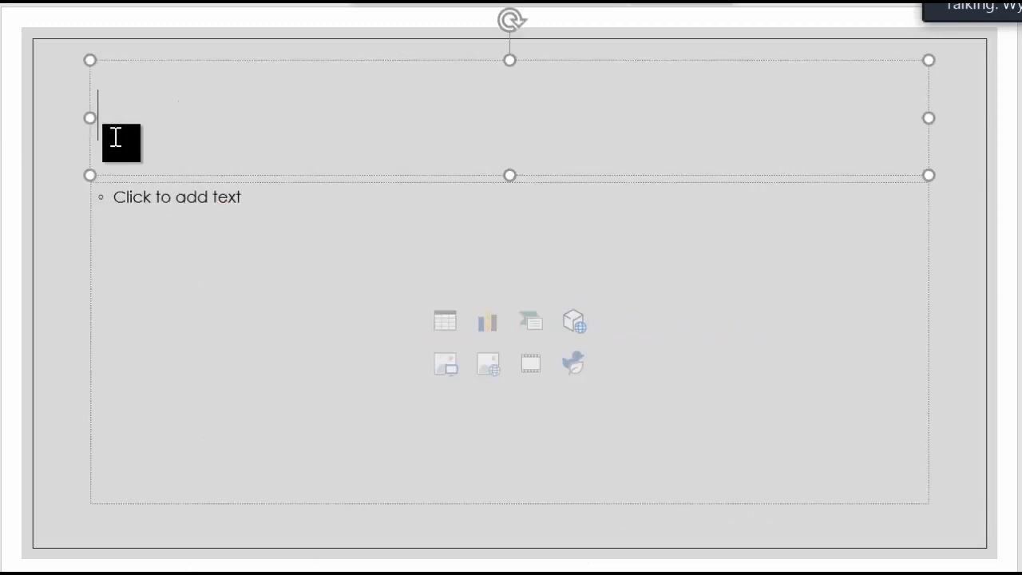
text(Buat invop)
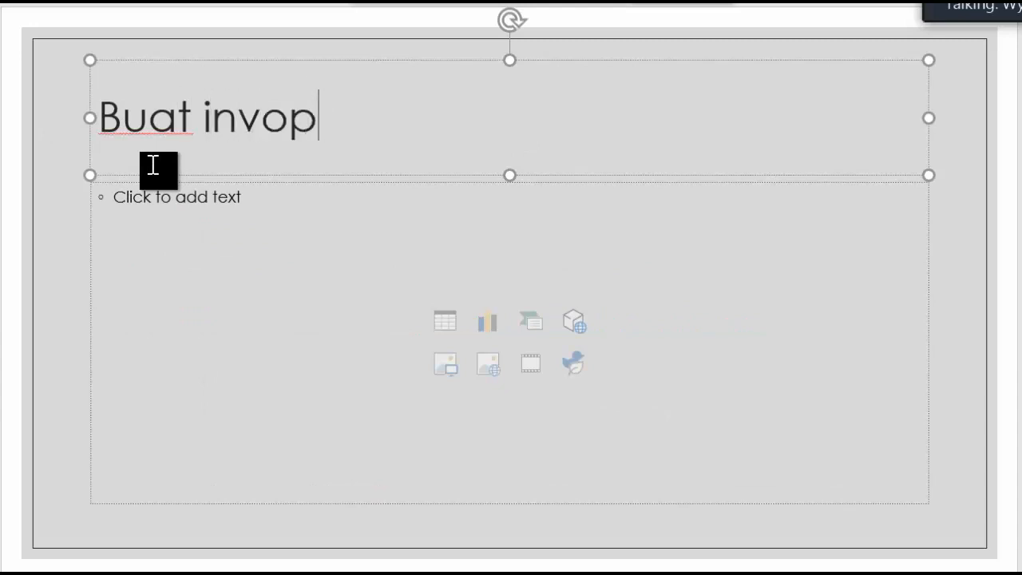
key(BackSpace)
text(ice)
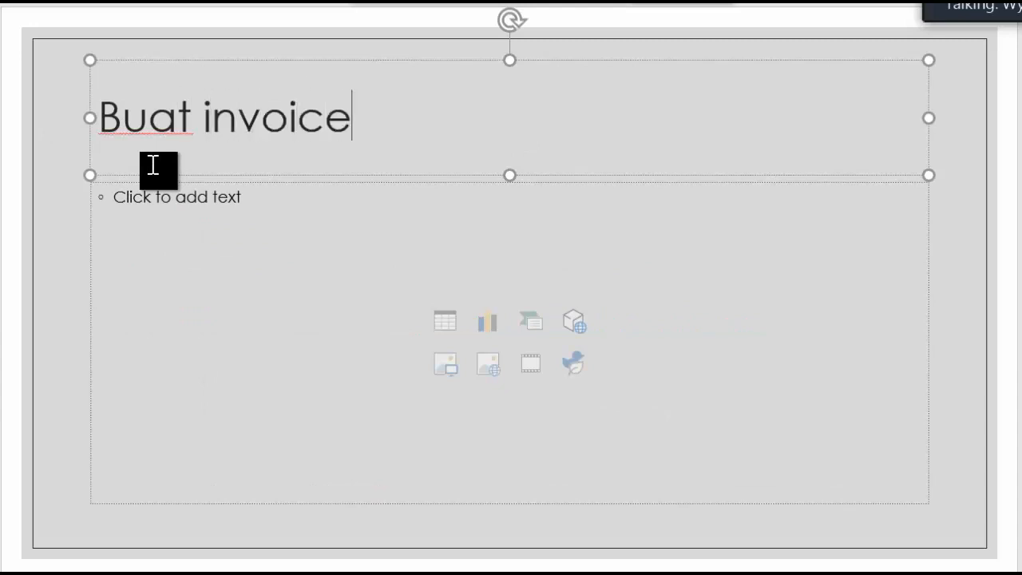
Write the body lines "Masuk ke Billing" and "Sesuaikan perintah", and begin a third line with "Apakah diminta untuk"
click(132, 207)
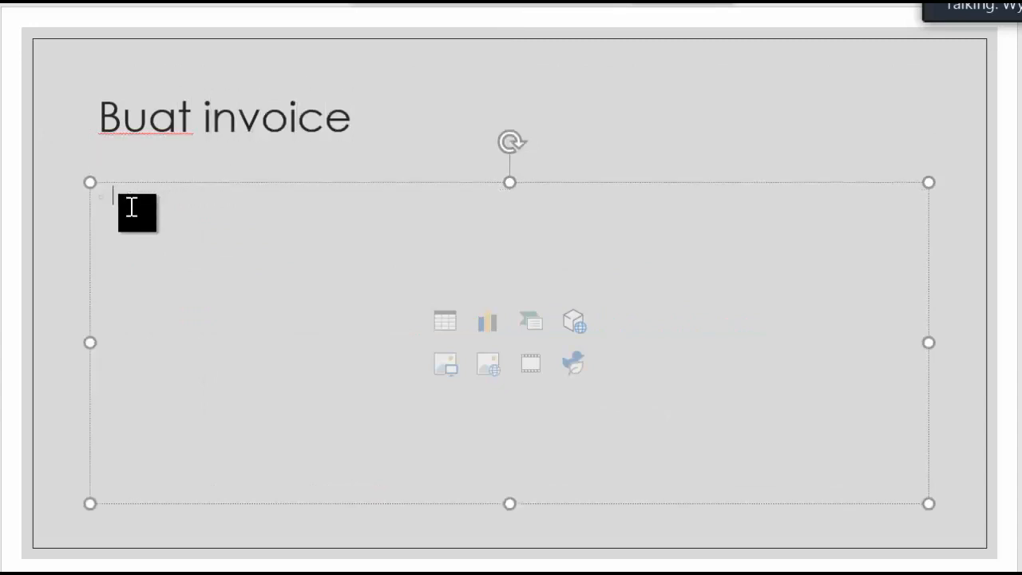
text(Mo)
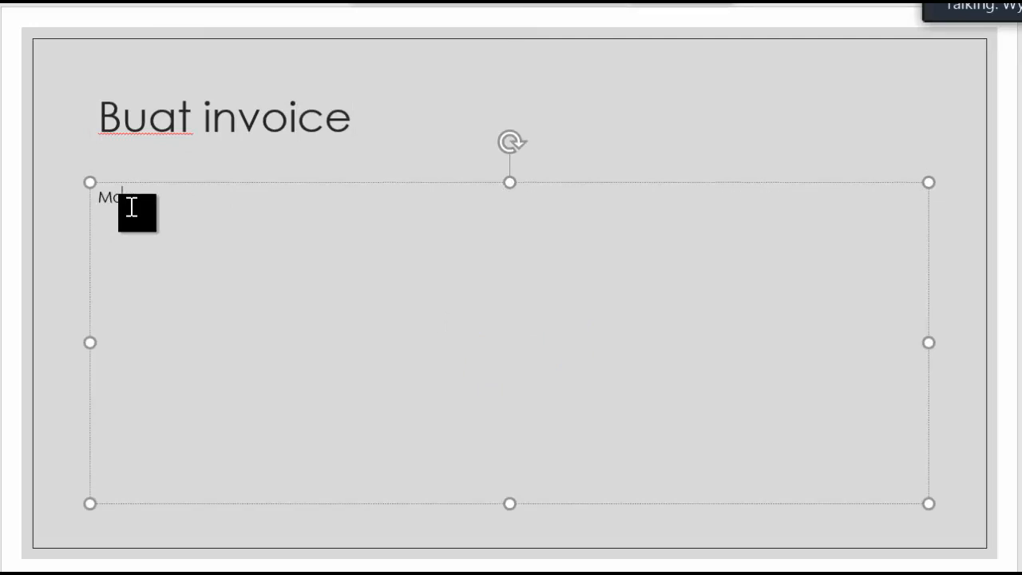
text( Billingh)
key(BackSpace)
key(Return)
text(sesuaikan perintah)
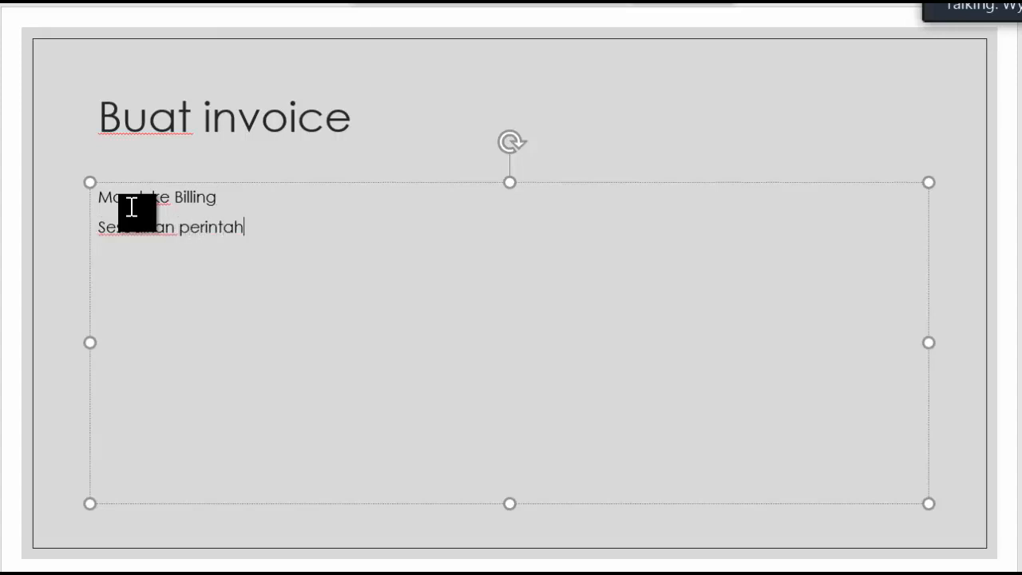
text(apakah dim)
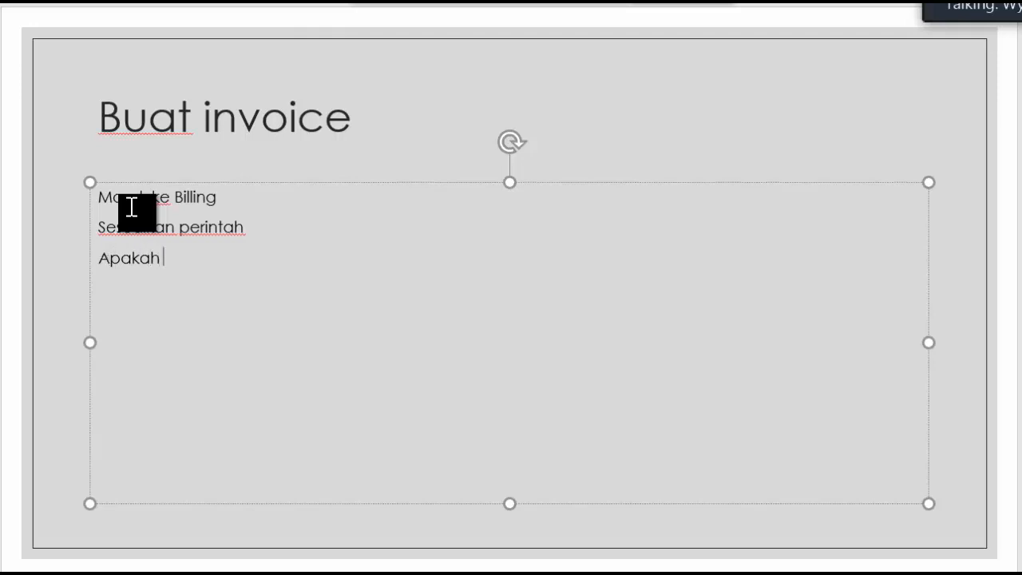
text(inta untuk)
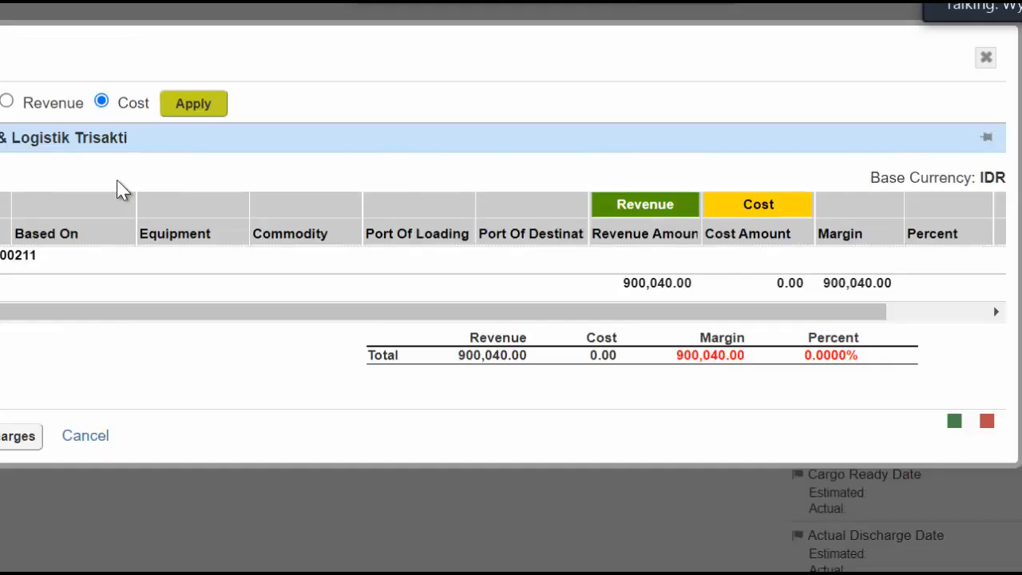
Switch to the freight web application, close the margin window and open the billing section
click(986, 58)
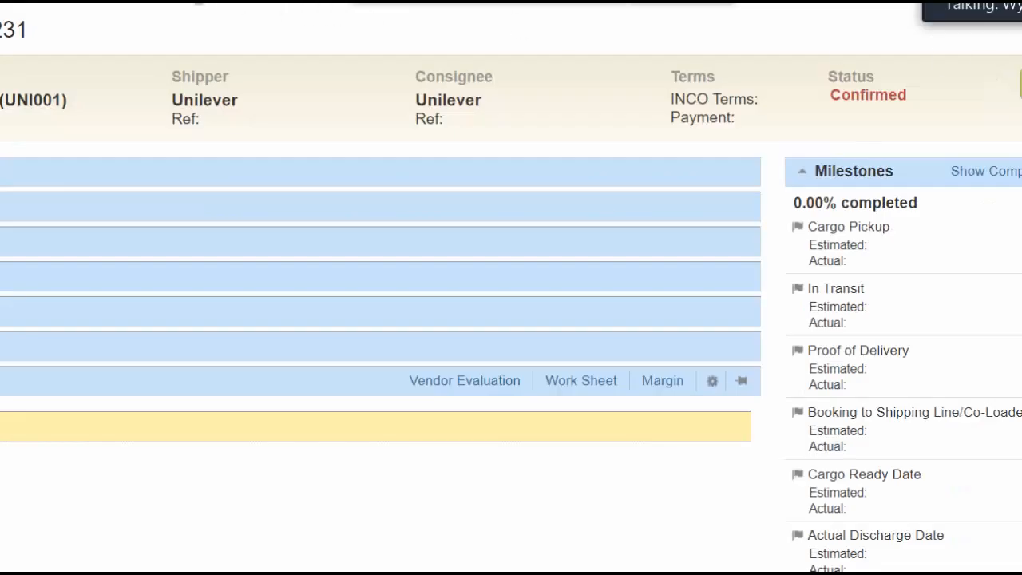
click(198, 2)
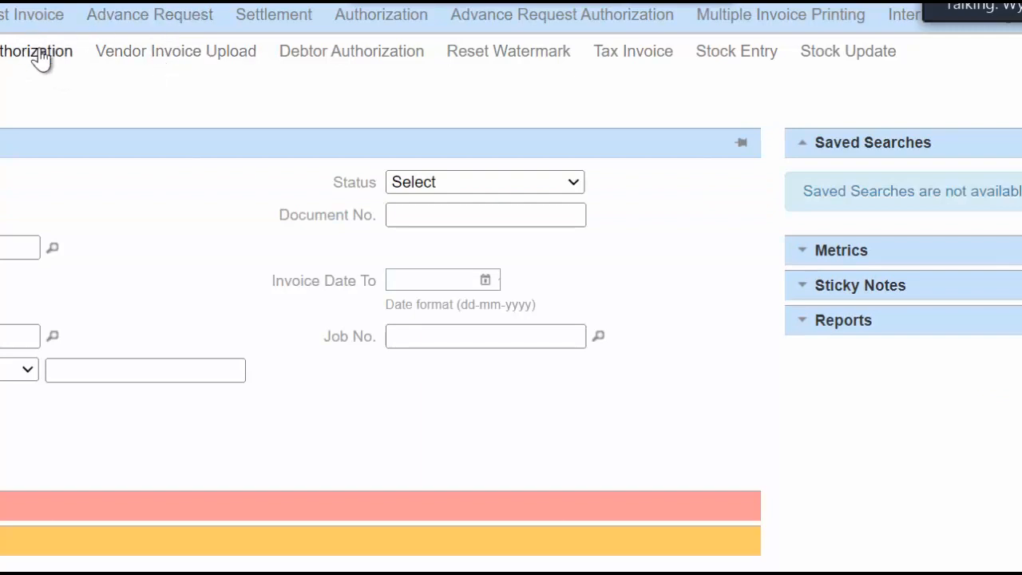
mouse_move(505, 569)
Switch back to PowerPoint and continue the "Apakah diminta untuk" line with "1) New Revenue Invoice atau"
click(571, 553)
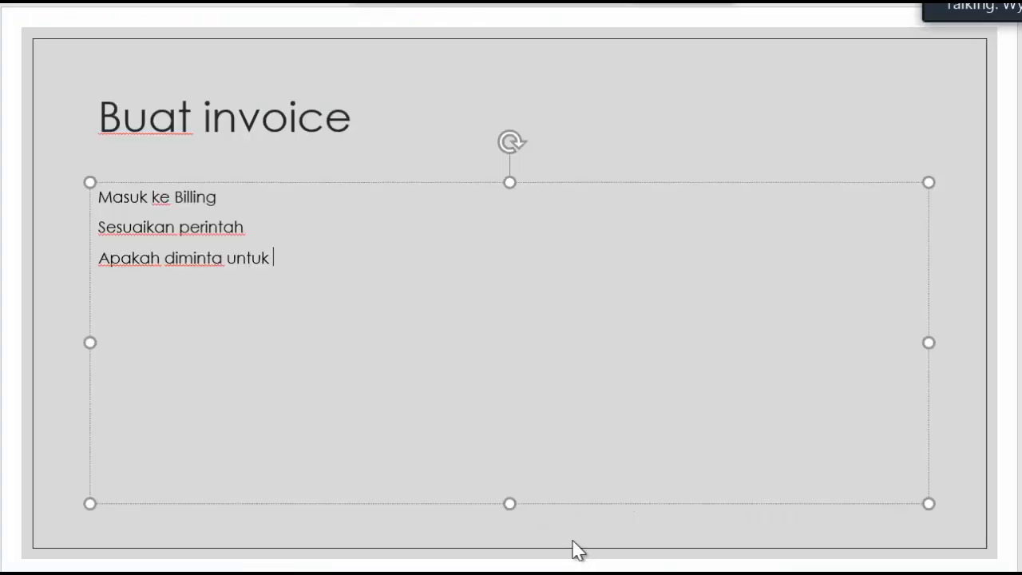
text(1) New Revenue Invoice atau 2) Nev)
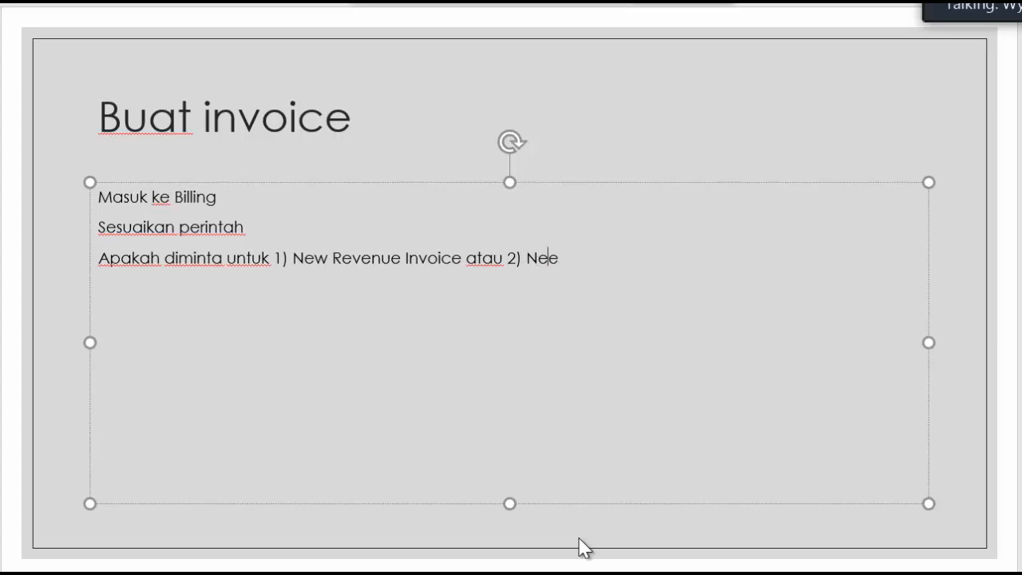
Complete the third body line with the second option, "2) New Cost invoice"
text(e)
key(BackSpace)
text(w Cost invocie)
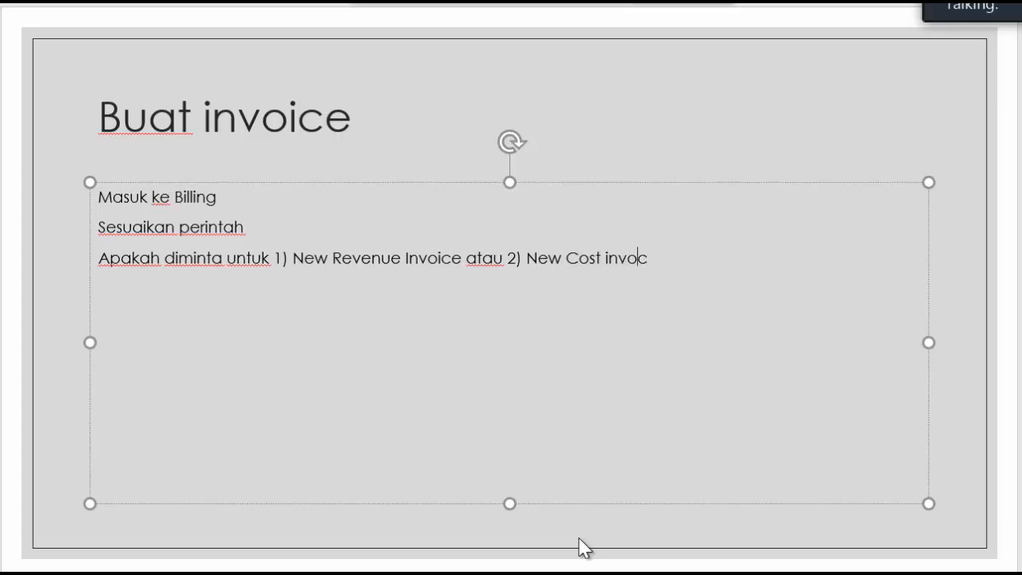
key(BackSpace)
key(BackSpace)
key(BackSpace)
text(ice)
Start a fourth body line reading "Masukkan Bill to (Test debtor) untuk", viewing the web application's new invoice form midway
key(Return)
text(masukkan)
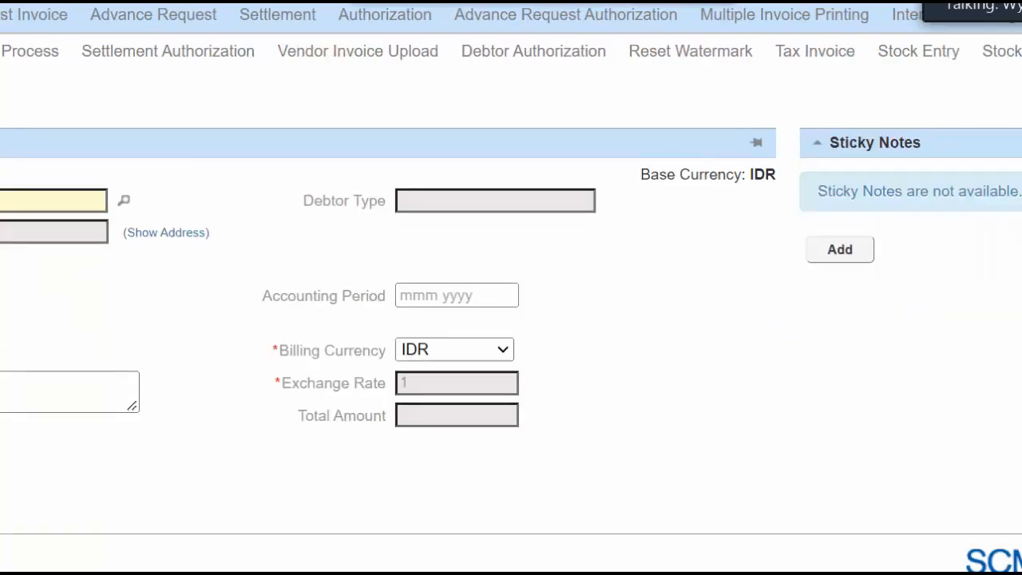
click(631, 511)
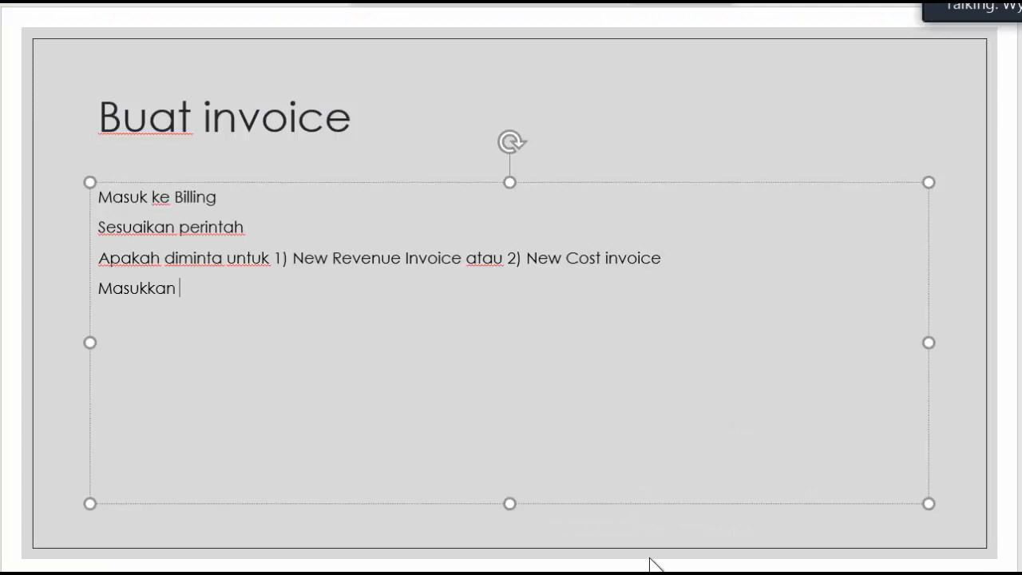
text(i)
text(ll to (Test denbt)
key(BackSpace)
key(BackSpace)
key(BackSpace)
text(btor) untuk N)
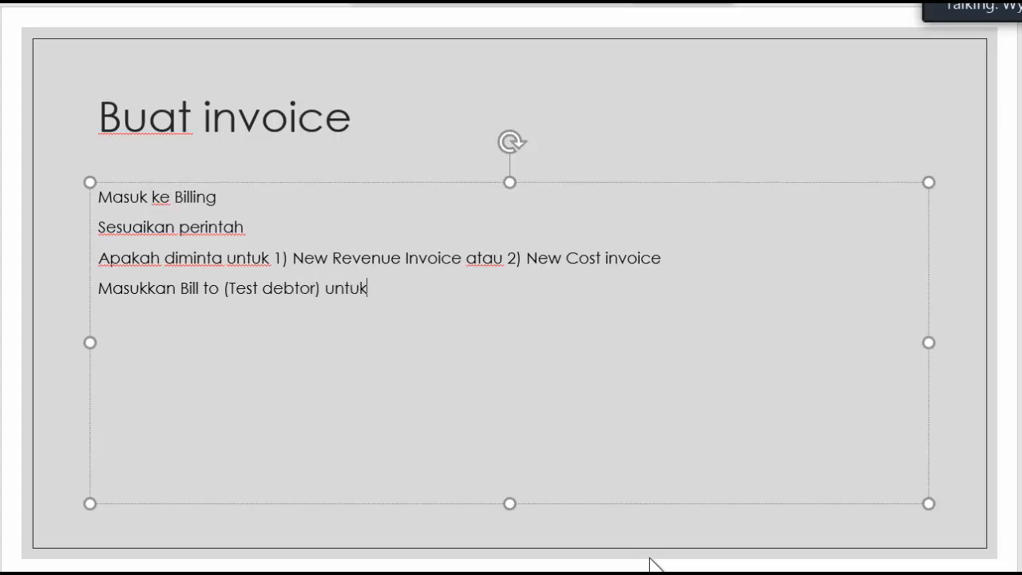
Continue the "Masukkan Bill to" line with "Revenue invoice , dan"
key(BackSpace)
key(BackSpace)
text(Revenue inc)
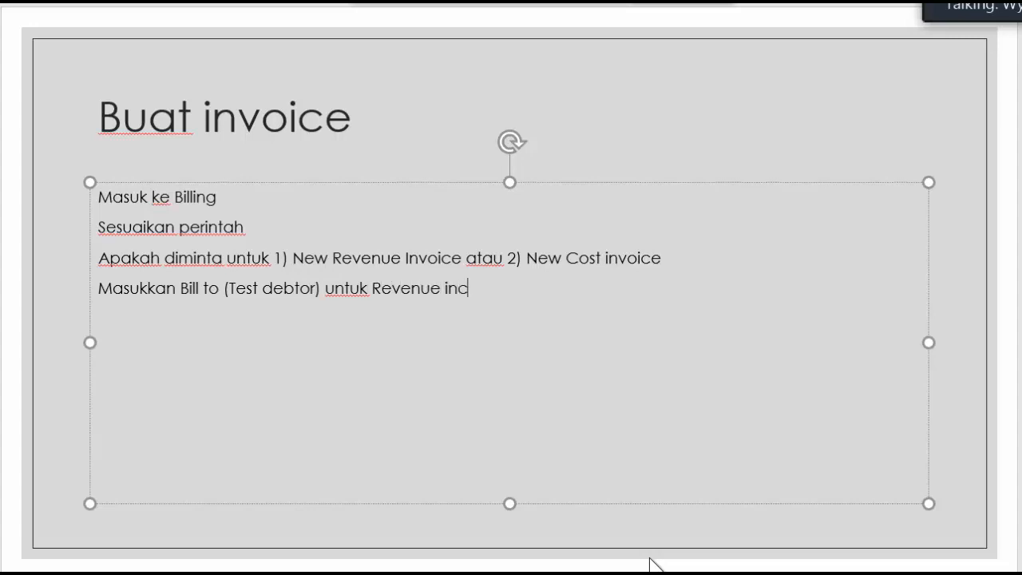
key(BackSpace)
text(voice , dan ()
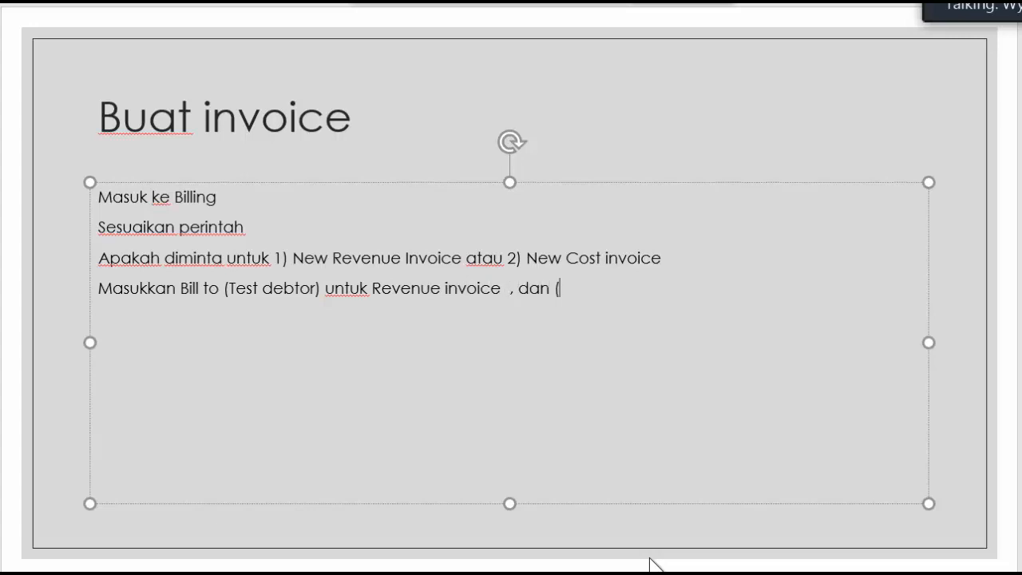
text(b)
Finish the "Masukkan Bill to" line with "(vendormaster) untuk cost invoice"
key(BackSpace)
text(vendot)
text(m)
key(BackSpace)
key(BackSpace)
text(rmas)
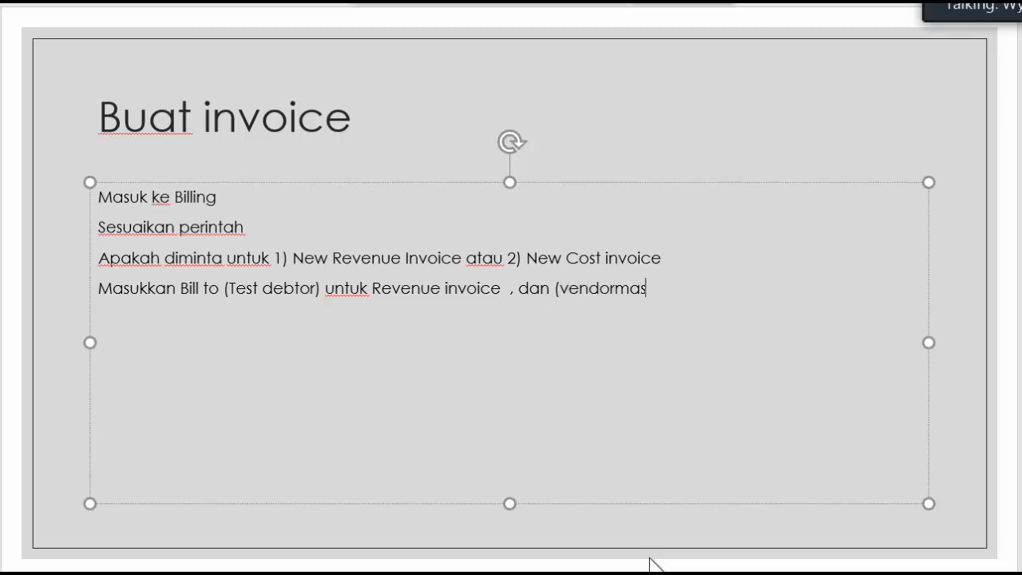
text(ter)
key(End)
text(untuk cos)
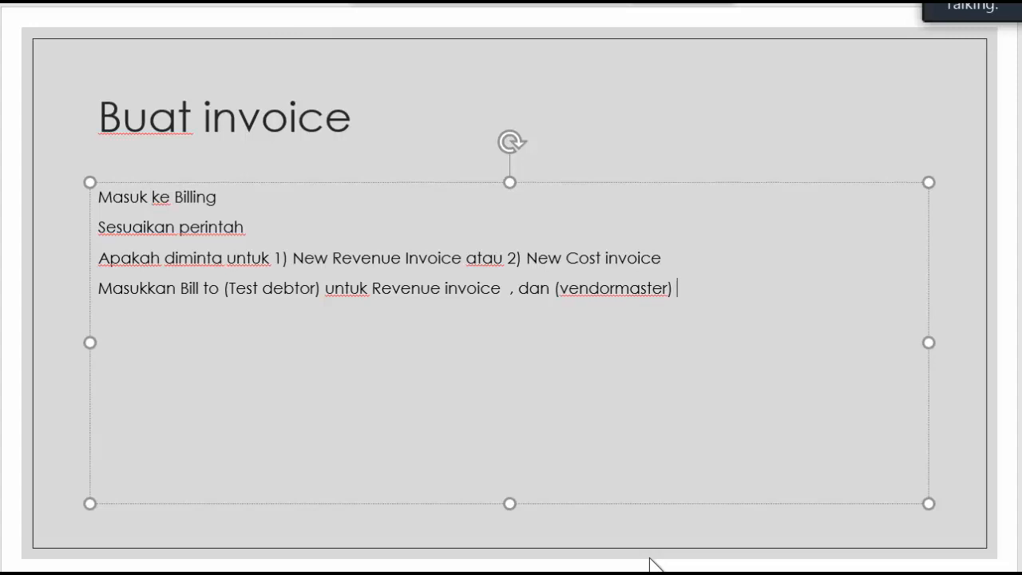
text(t invic)
key(BackSpace)
text(oice)
Start a fifth body line with the words "Lalu dipiilih"
key(Return)
text(lalu di)
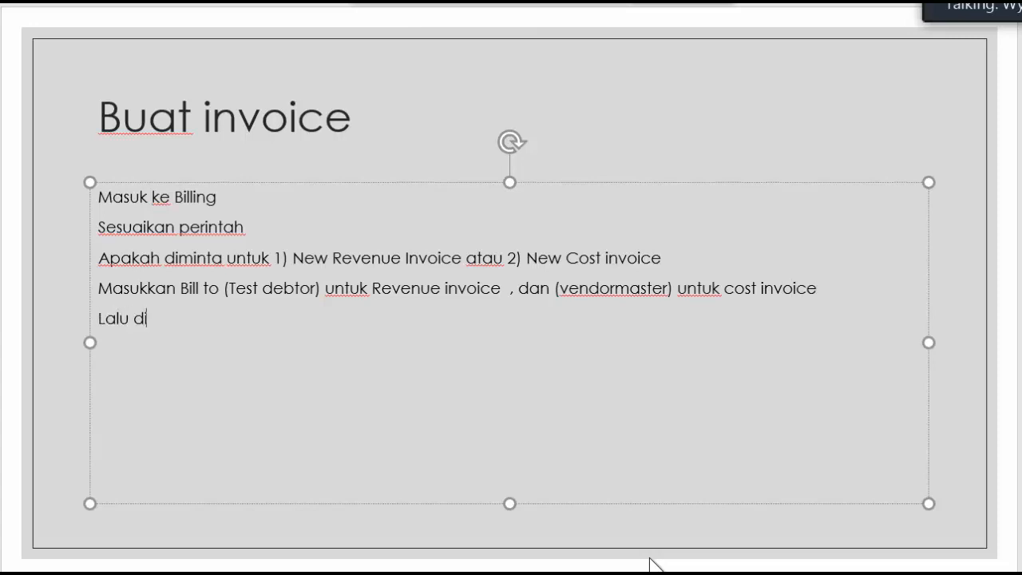
text(piih)
key(BackSpace)
text(lih)
Switch to the web application's invoice form and choose the suggested debtor as the bill-to party
key(alt+Tab)
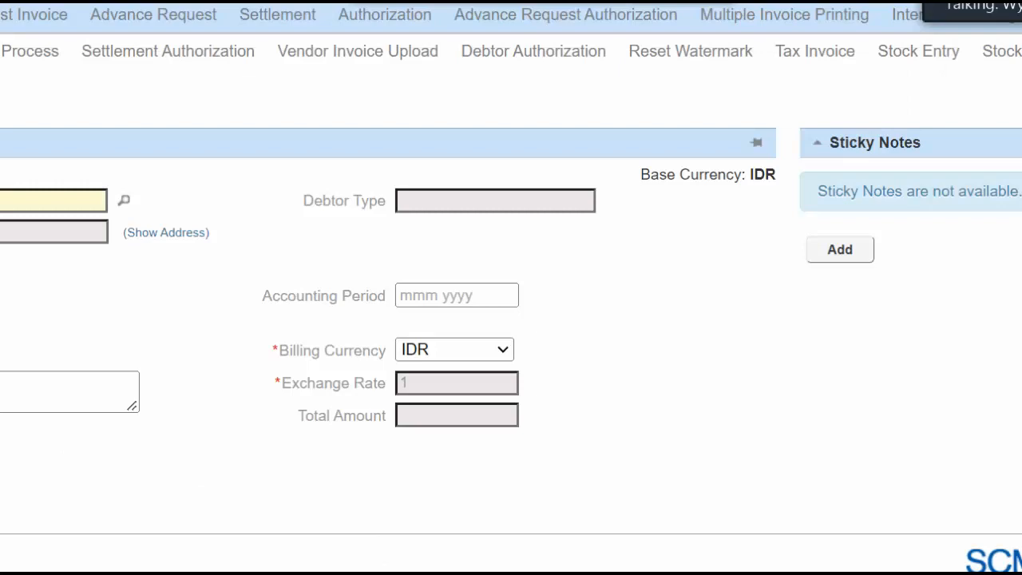
key(Down)
key(Return)
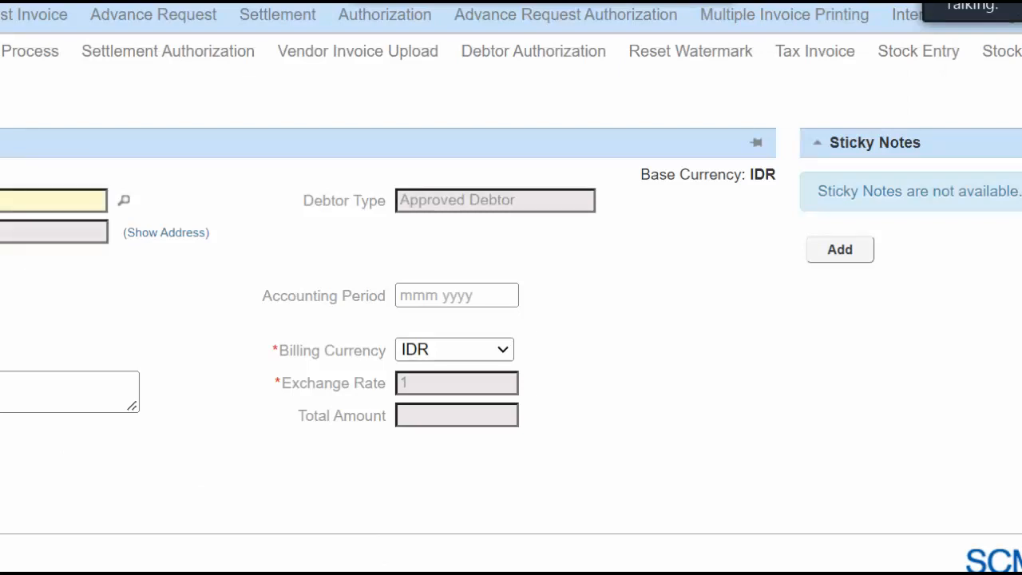
key(Tab)
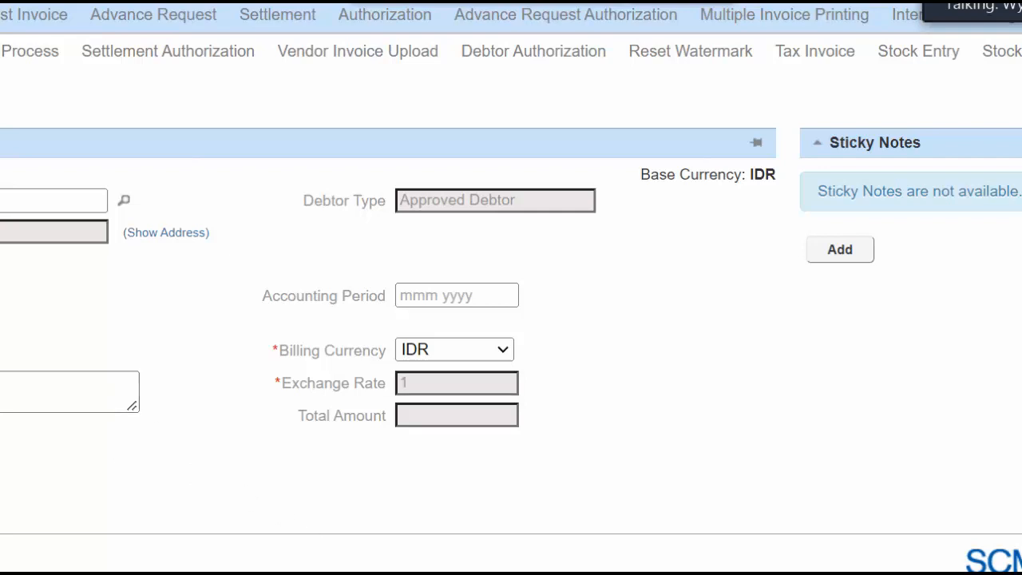
Back in PowerPoint, complete the fifth line with "Type document : Invoice" and add the line "Dan di Save"
click(485, 487)
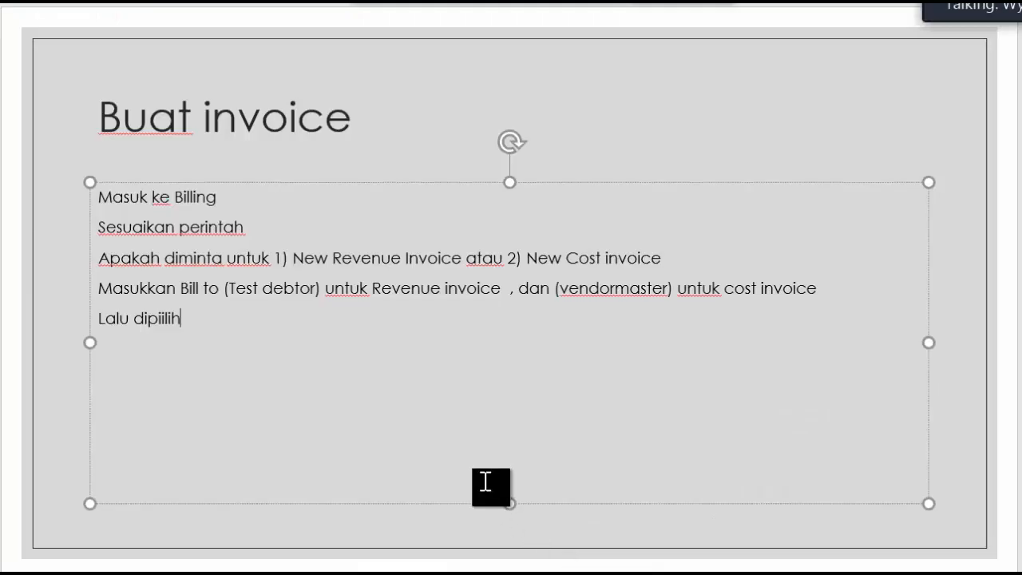
text(Type do)
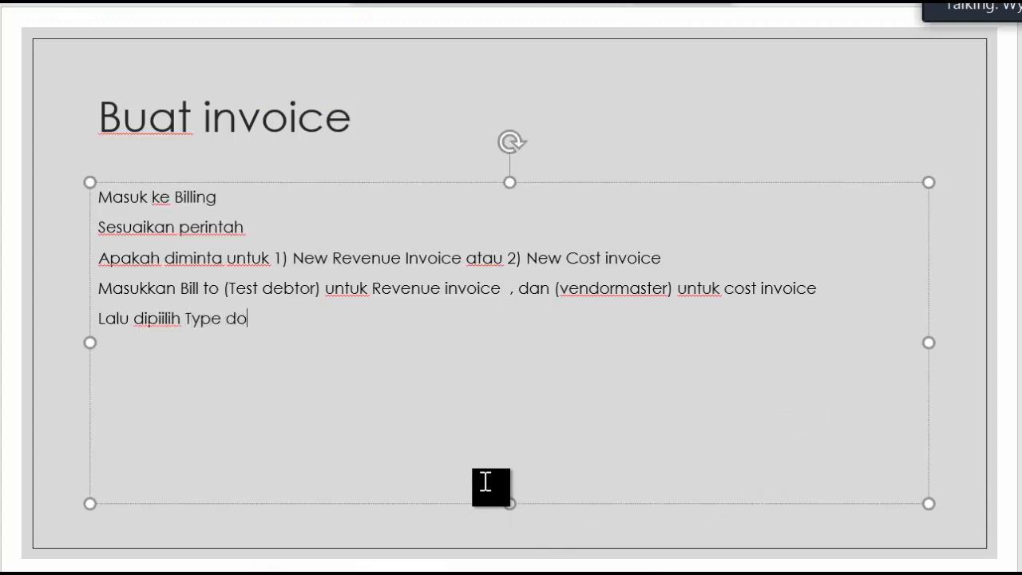
text(cument L)
text( Invoi)
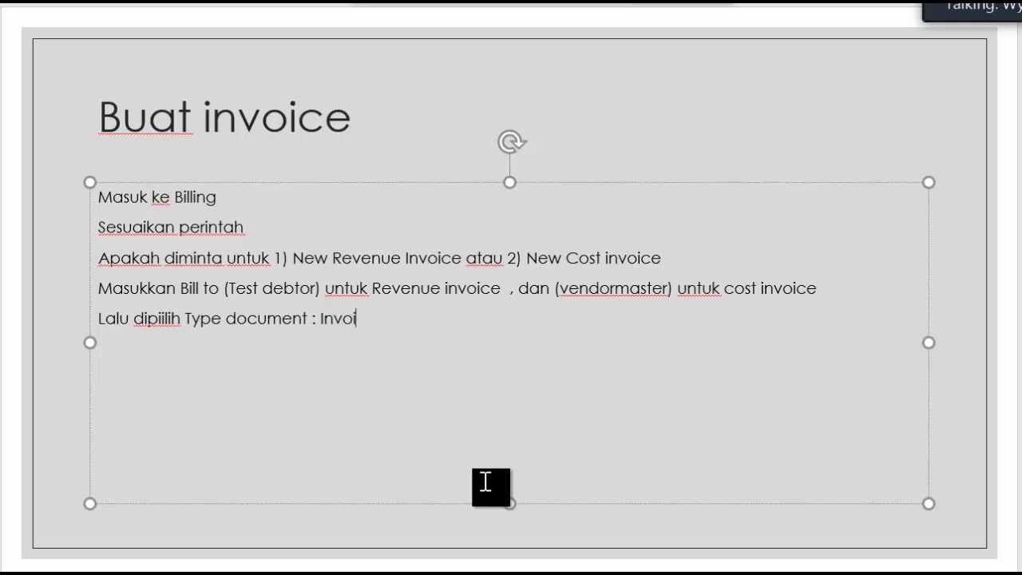
text(ceDan di Save)
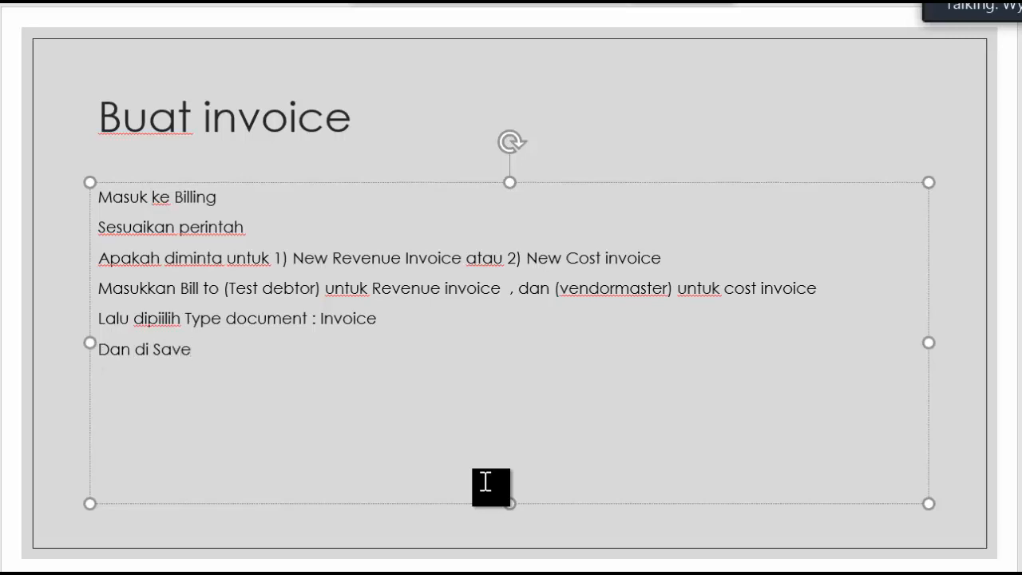
Switch to the web application, save the revenue invoice and copy its invoice number from the page heading
click(462, 573)
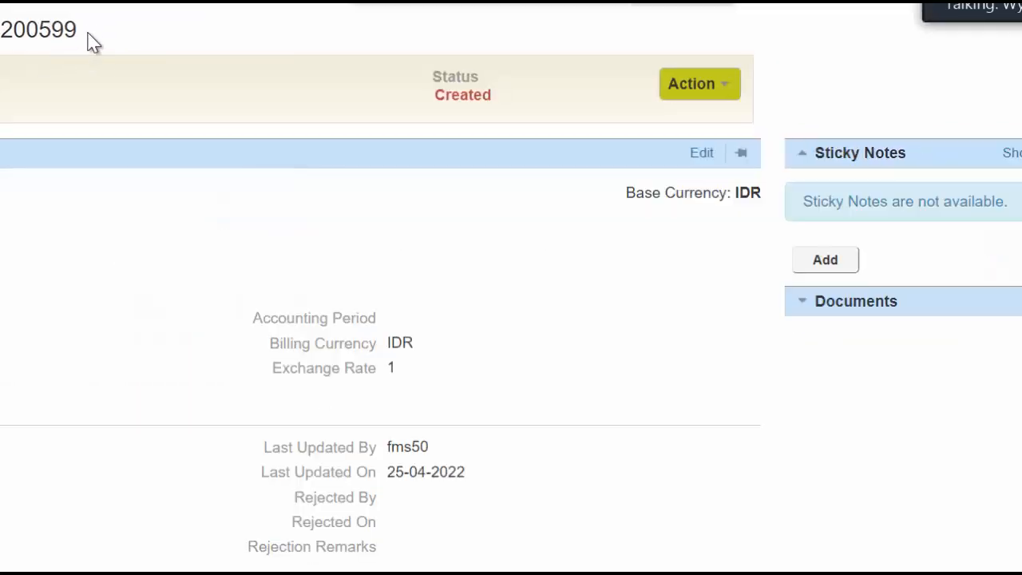
drag(93, 36, 0, 31)
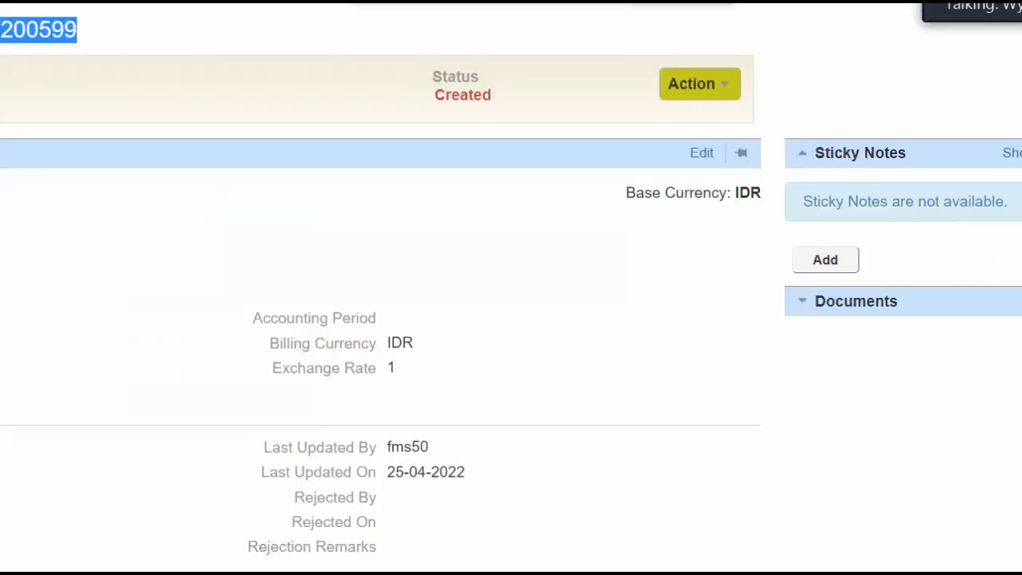
right_click(1, 22)
click(2, 38)
Back in PowerPoint, add the line "Untuk revenue codenya :" and paste the copied invoice number after it
click(499, 573)
click(604, 543)
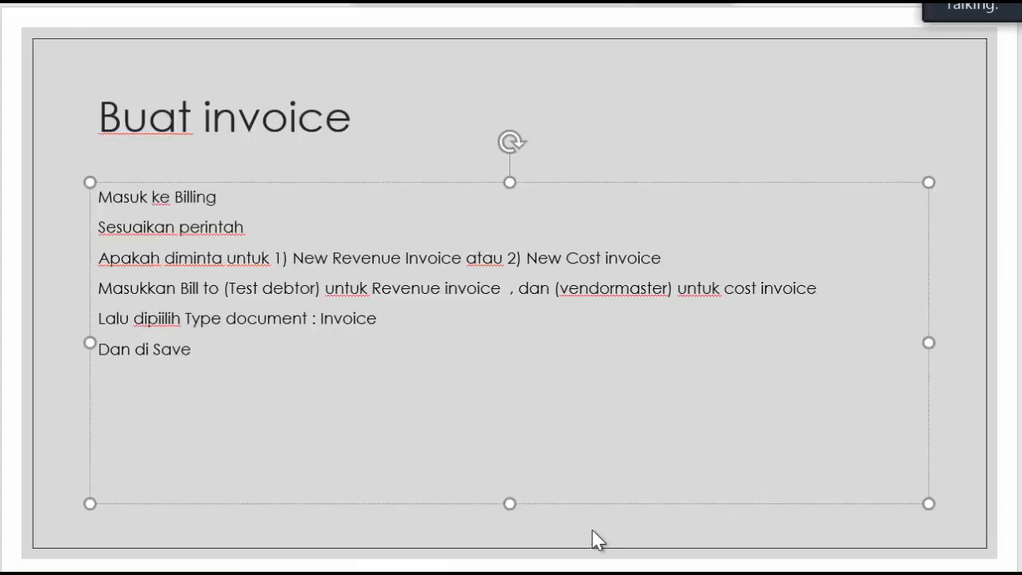
text(Untuk Revenue c)
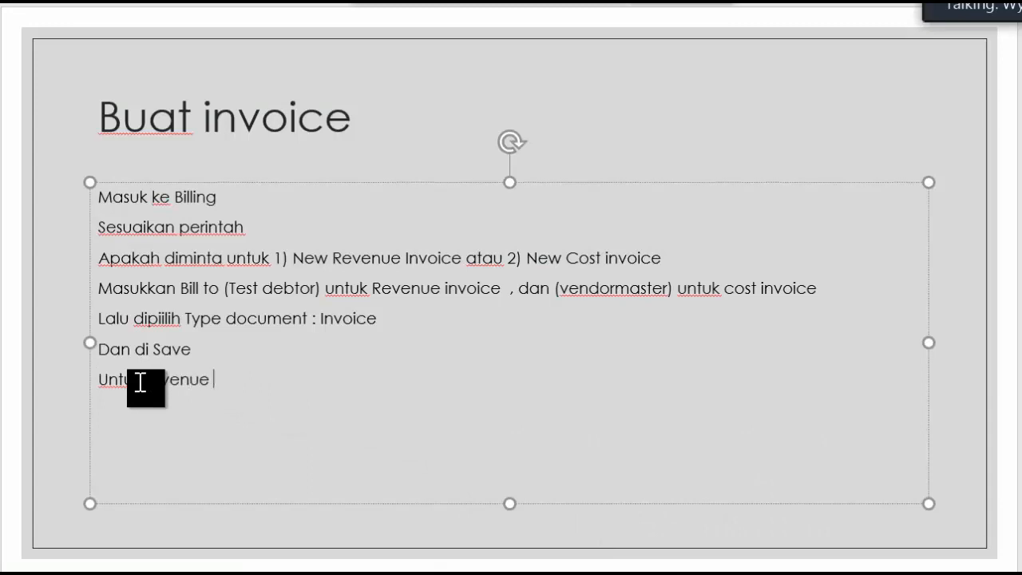
text(odenya :)
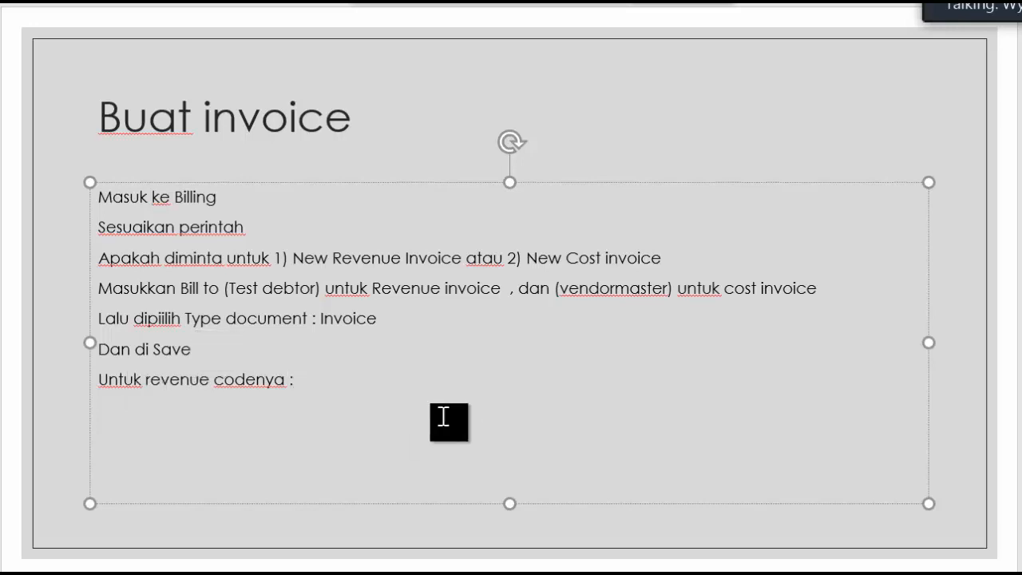
right_click(408, 402)
click(527, 2)
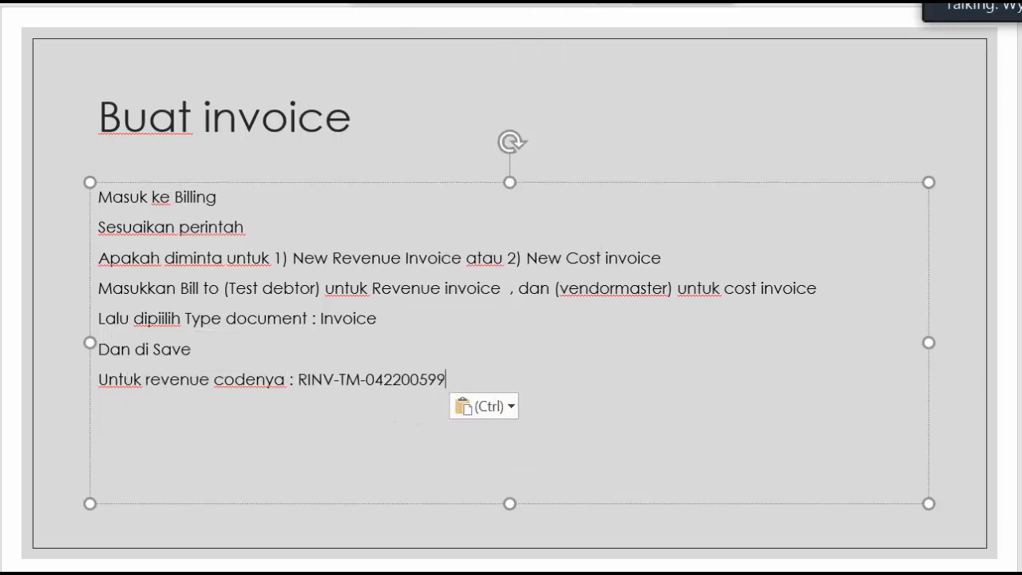
Add the line "Untuk cost codenya : CINV-TM" below the revenue code, ending it with placeholder dots
key(Return)
text(Untuk cons)
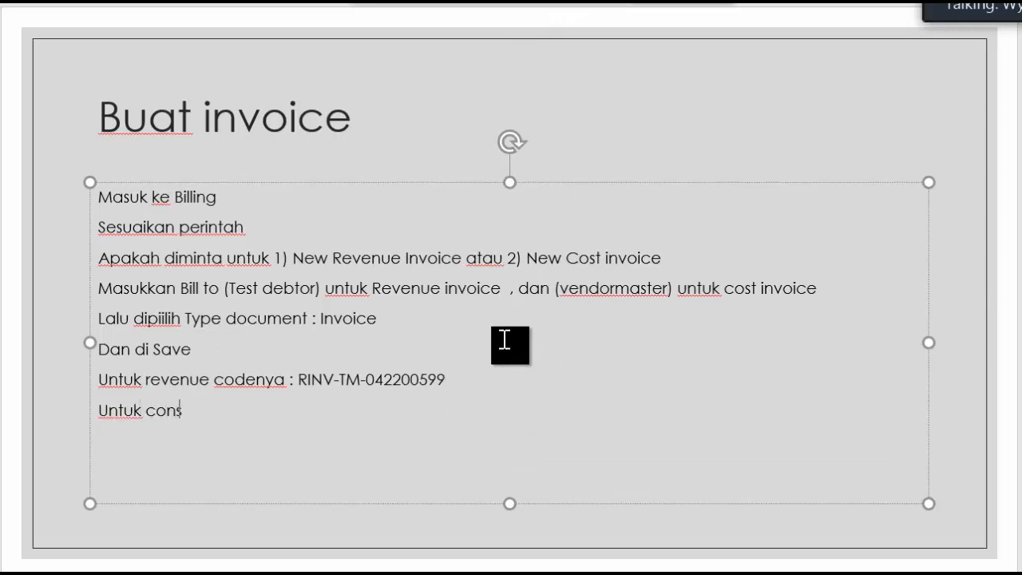
key(BackSpace)
key(BackSpace)
text(sr)
key(BackSpace)
text(t codenya   )
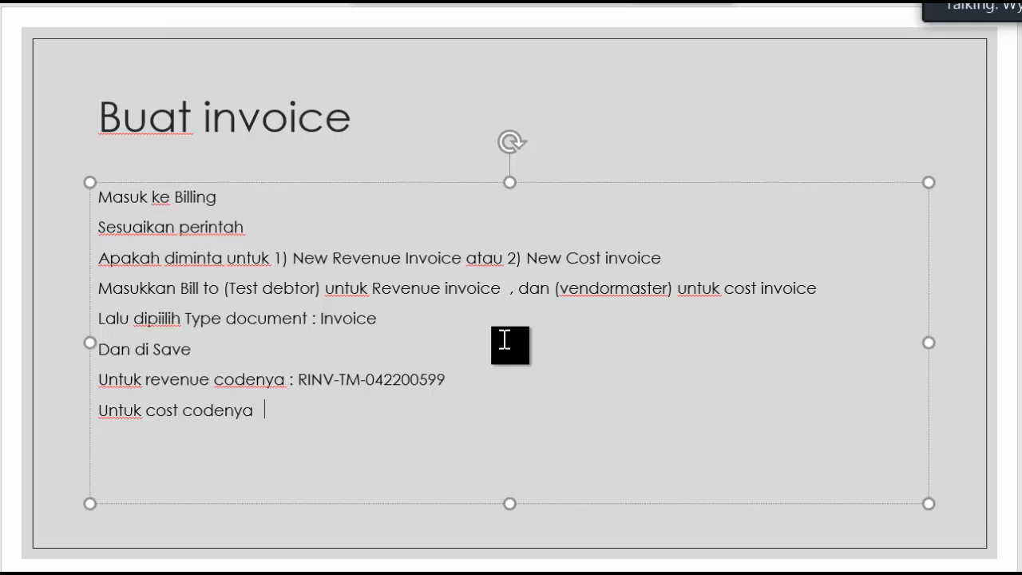
text(: Cl)
text(NV)
text(-TM)
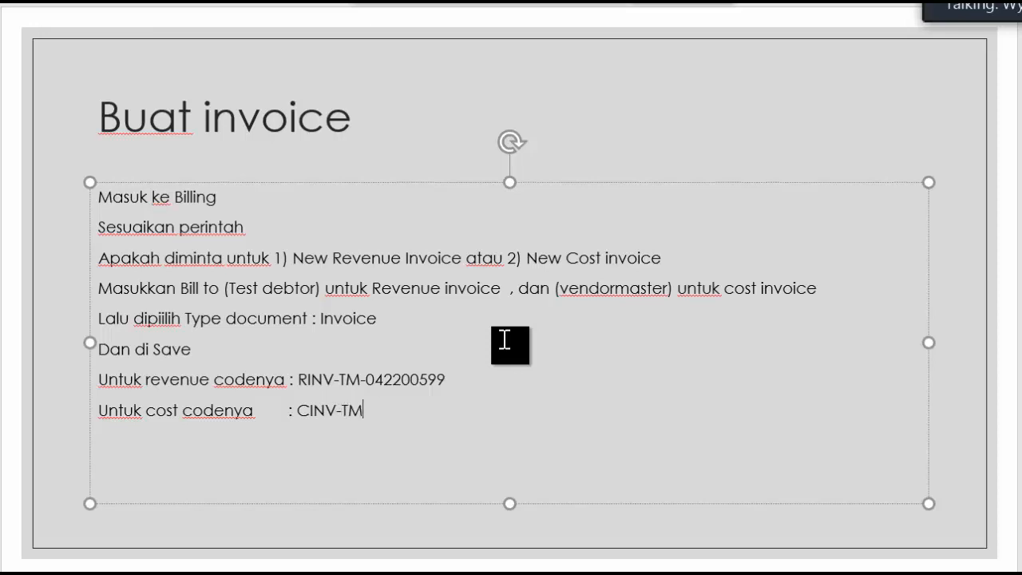
text(.....)
Go back to the BOOKING slide and number its title with "1." in front of the text
key(Page_Up)
click(105, 107)
text(1/)
text(.)
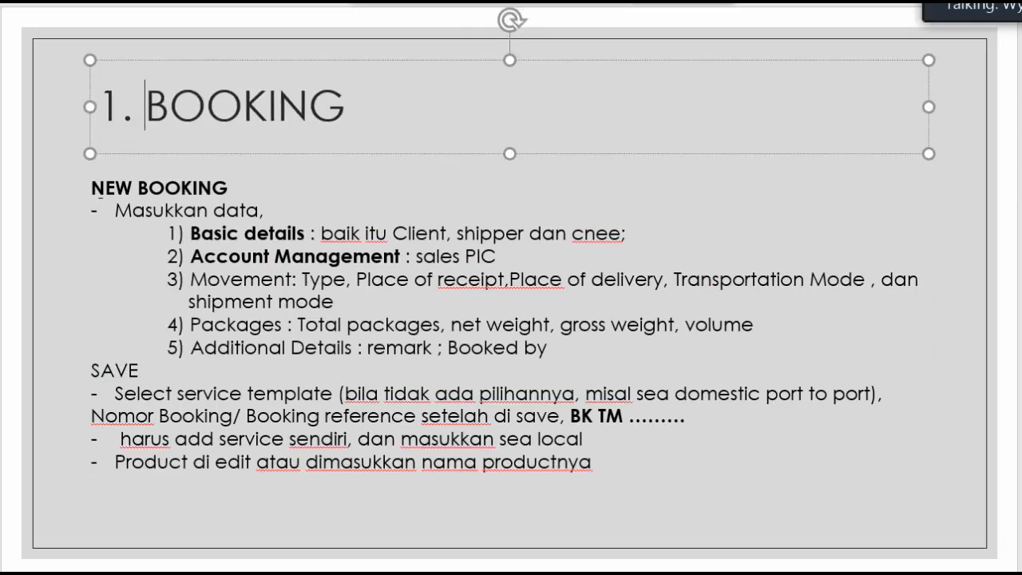
Number the title of the "Proses Analisa Margin" slide with 2 in front of the text
key(Page_Down)
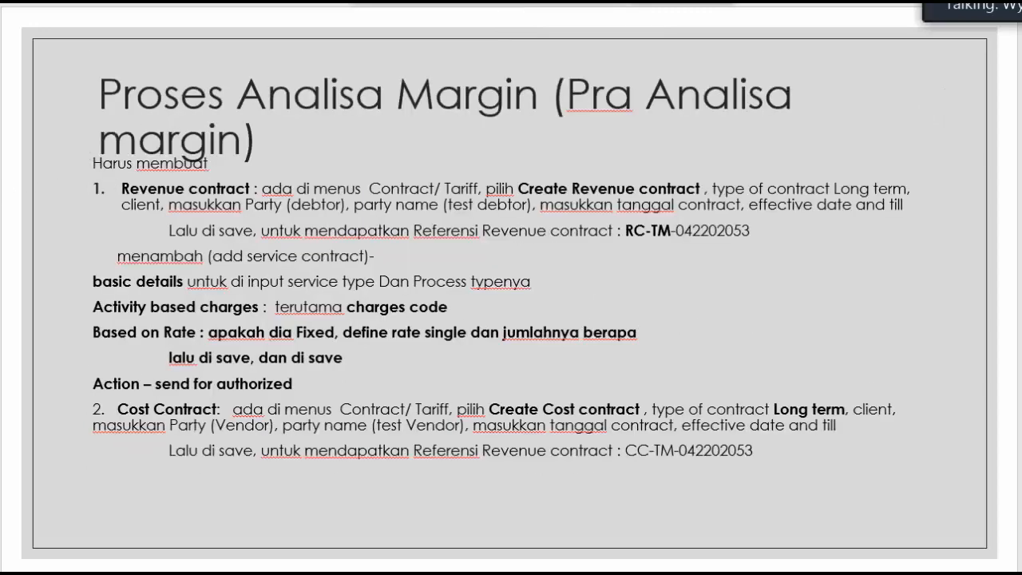
click(101, 107)
text(2))
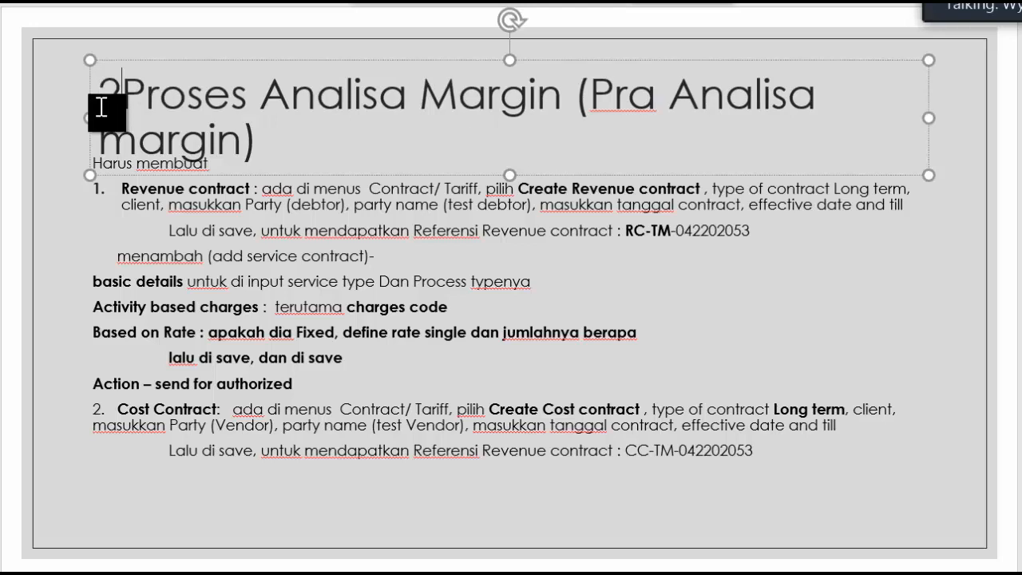